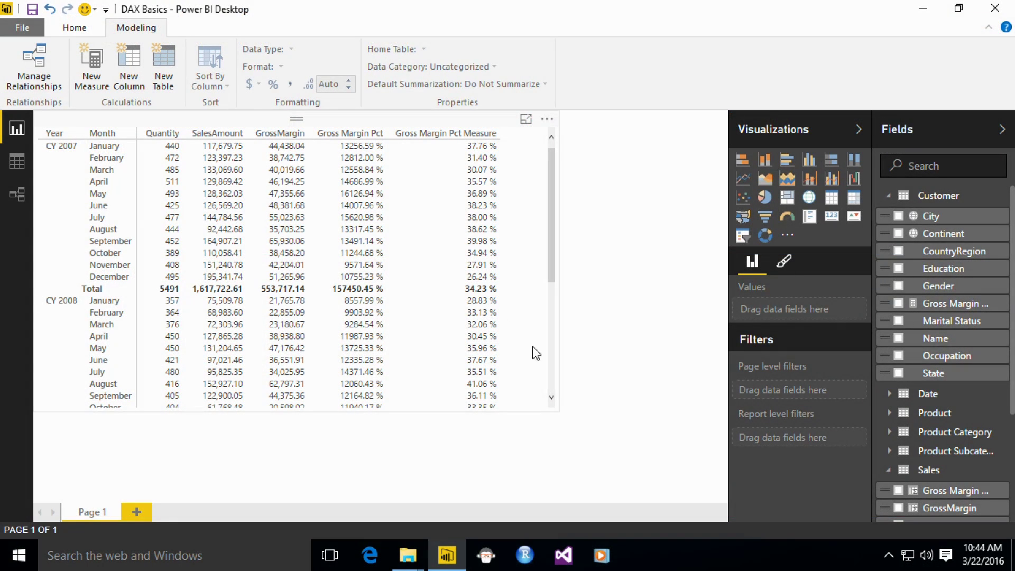
- Start a new measure in the Sales table named Total Sales
left_click(18, 162)
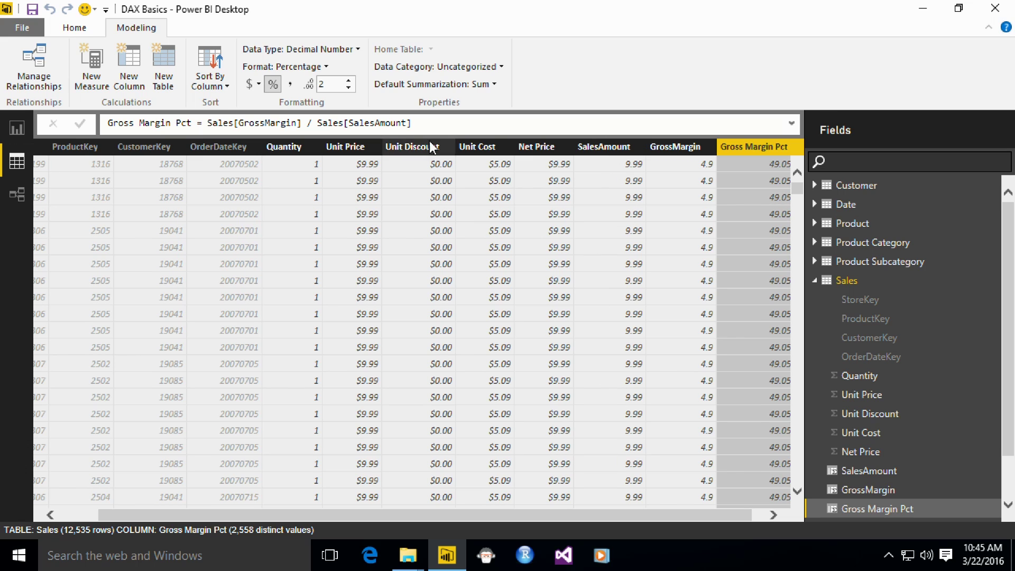
left_click(106, 82)
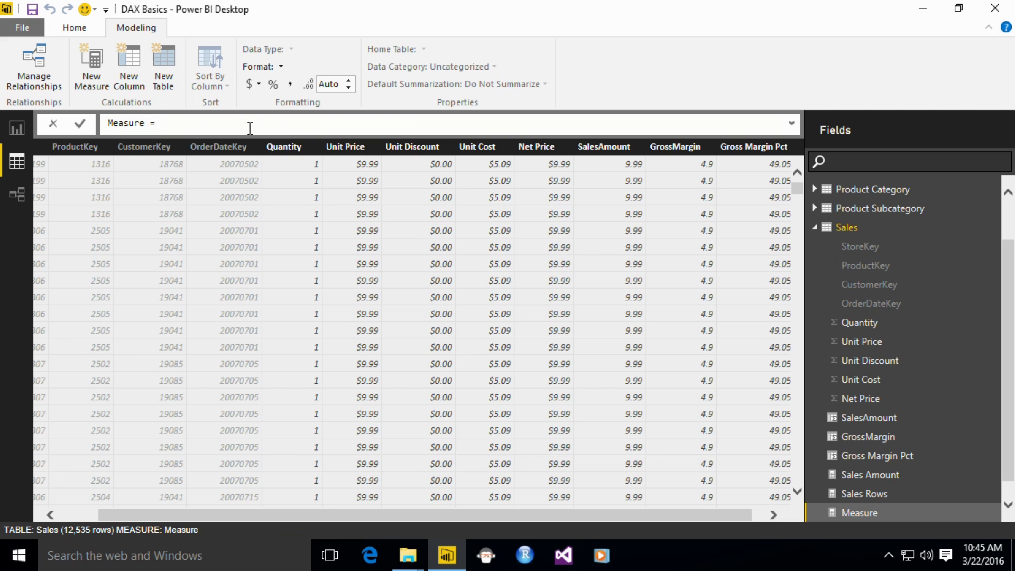
key("Delete")
key("Delete")
key("Delete")
key("Delete")
key("Delete")
key("Delete")
key("Delete")
type("Total Sales")
key("End")
- Write its formula as SUMX ( Sales, Sales[Quantity] * Sales[Net Price] )
type("SUMX *")
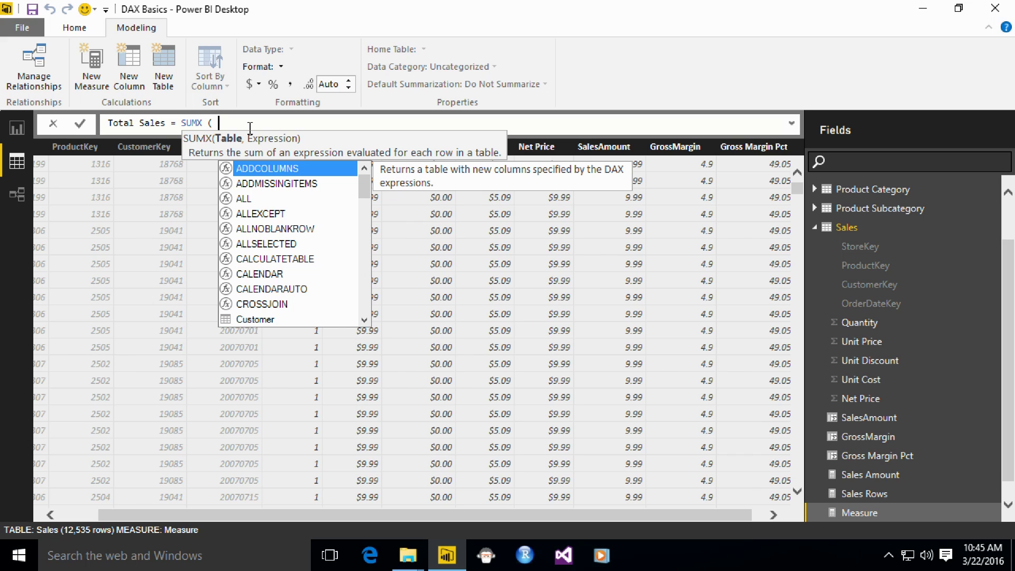
type("Sales,")
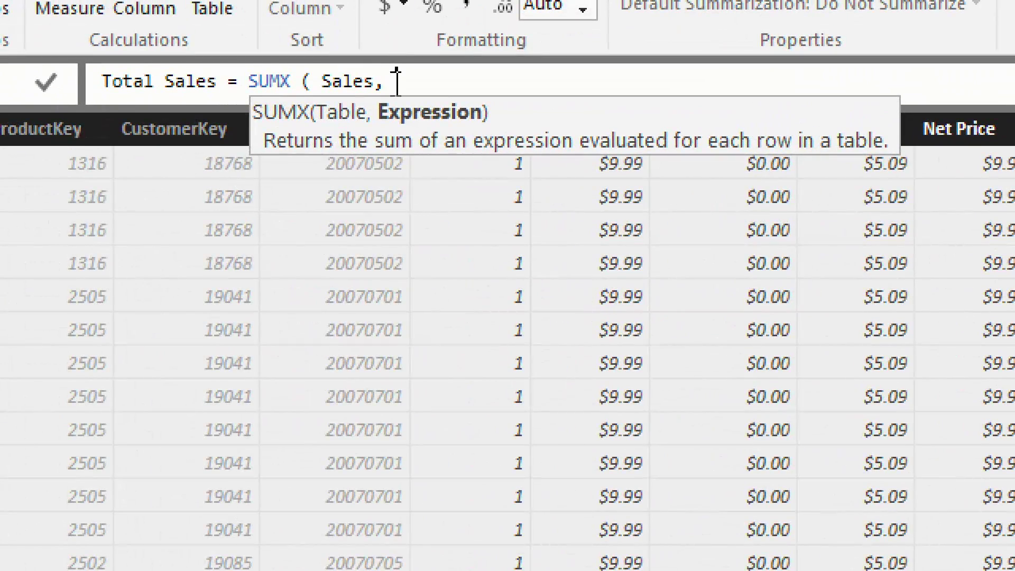
type("Sal")
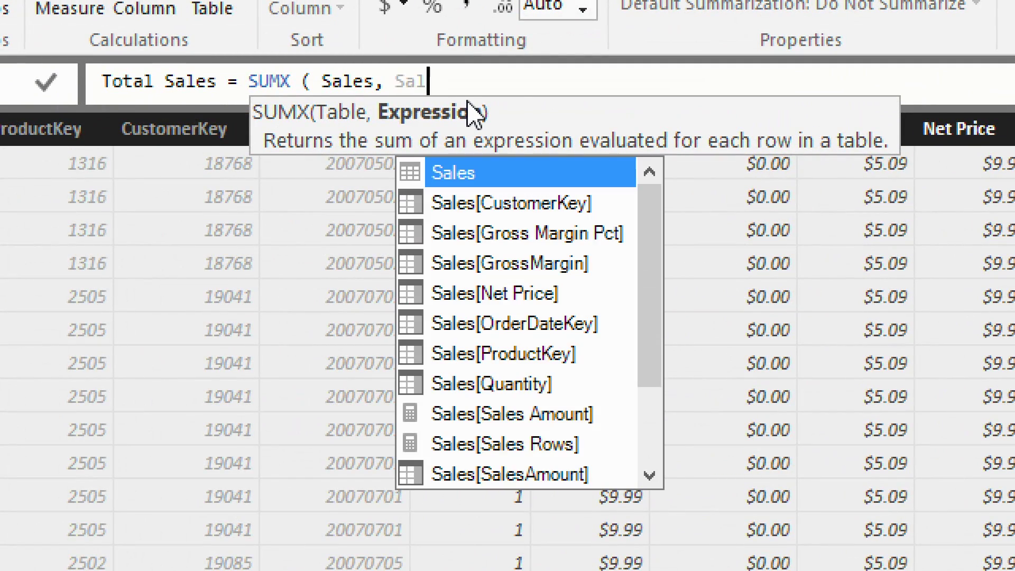
type("es[")
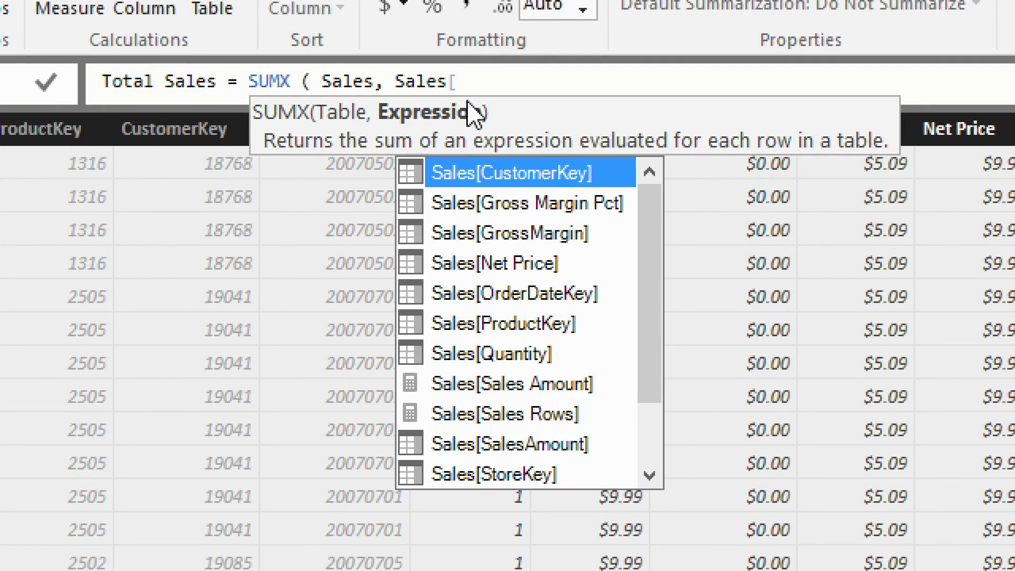
type("Q")
key("Tab")
type("*")
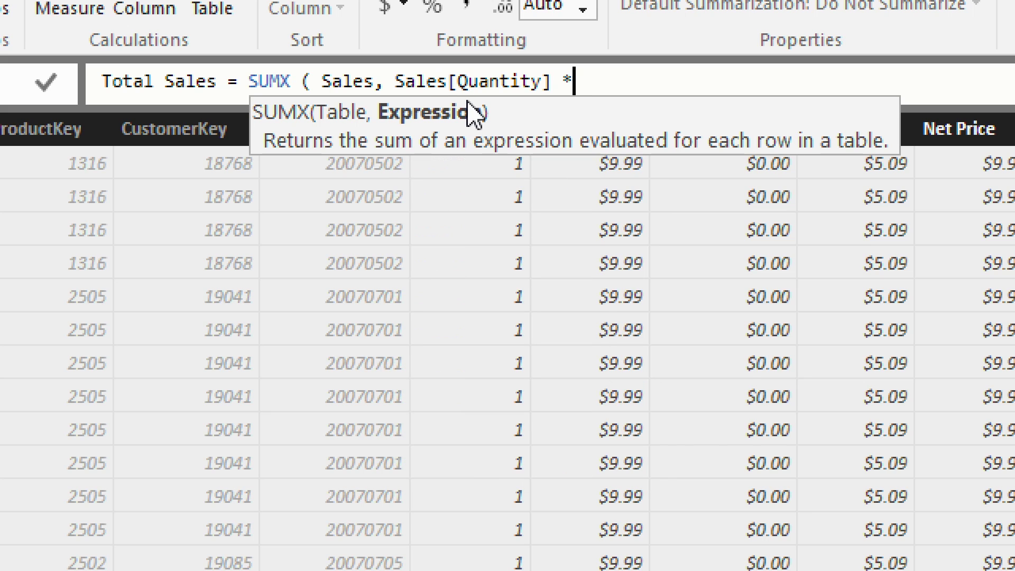
type(" Sales[")
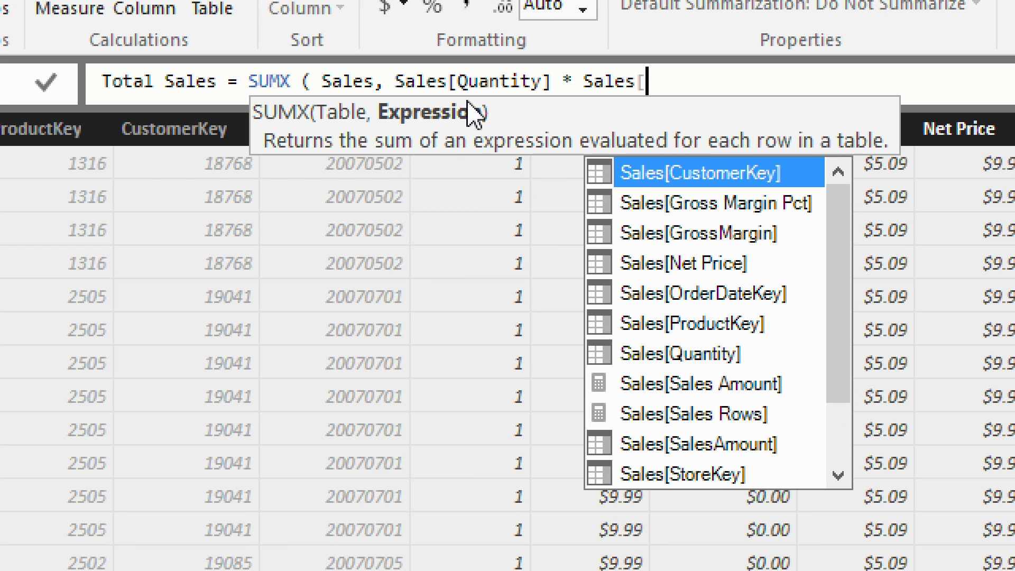
type("N")
key("Tab")
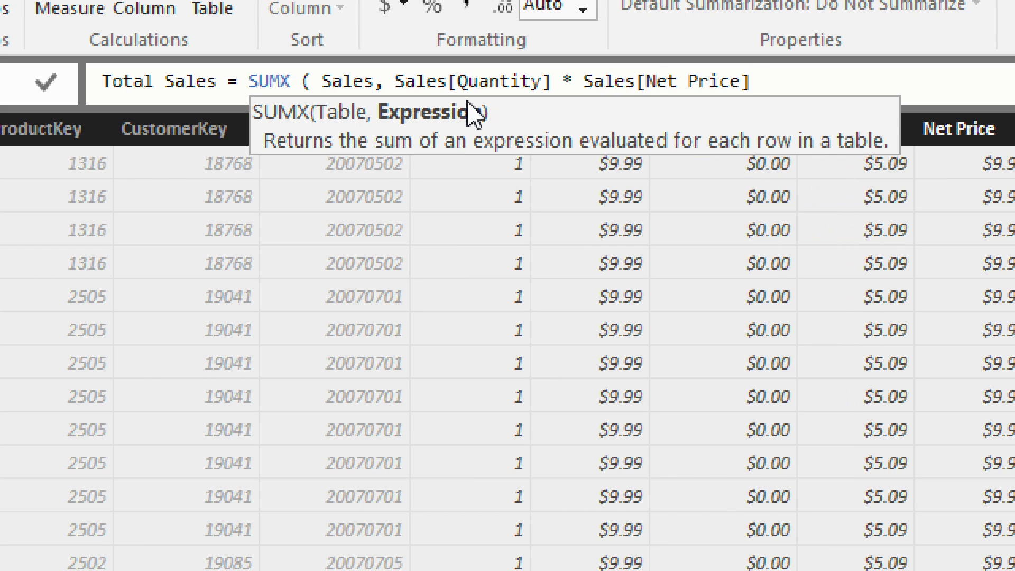
type(")")
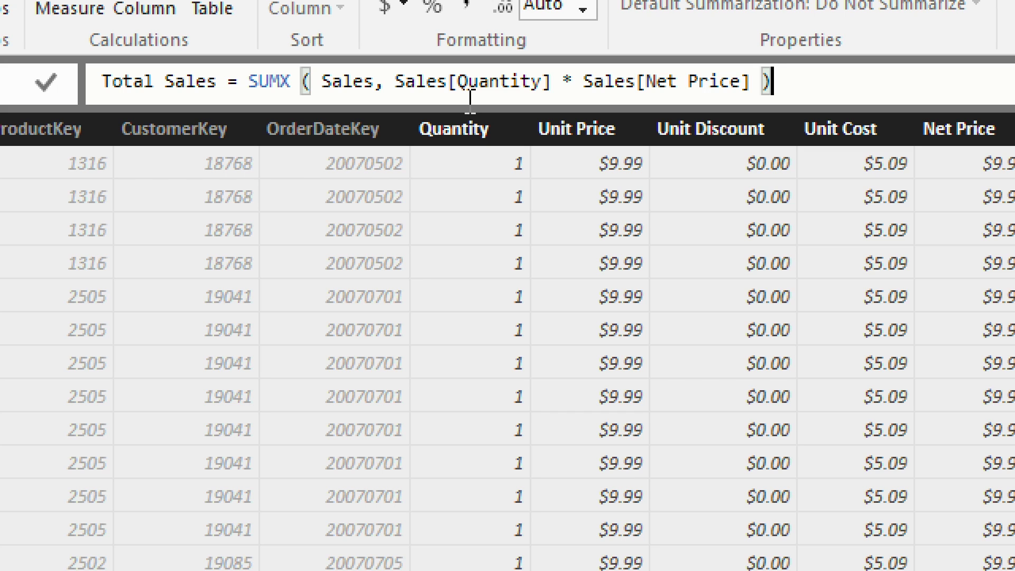
- Commit the Total Sales measure and add it to the Year/Month matrix
key("Return")
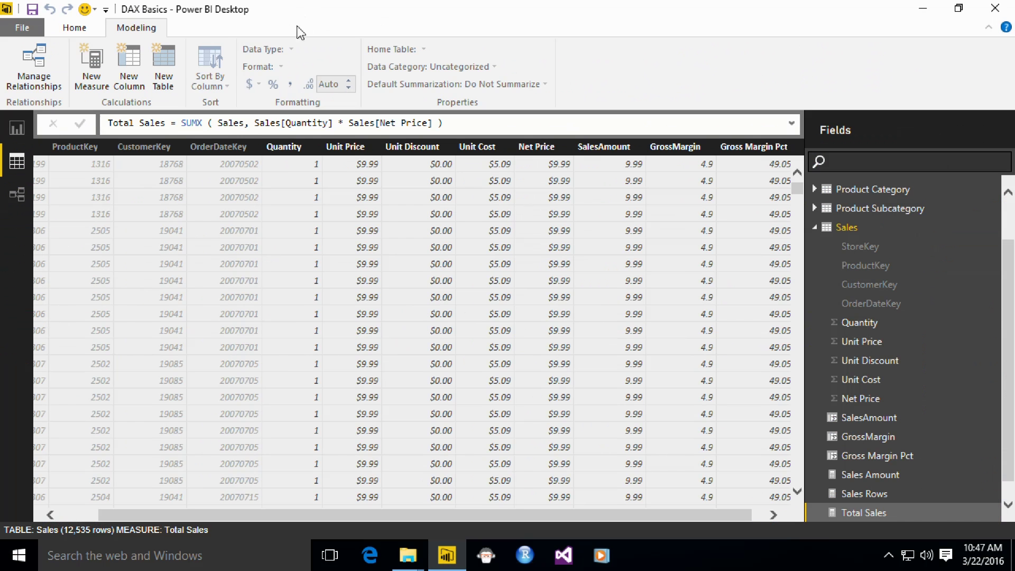
left_click(17, 128)
left_click(349, 233)
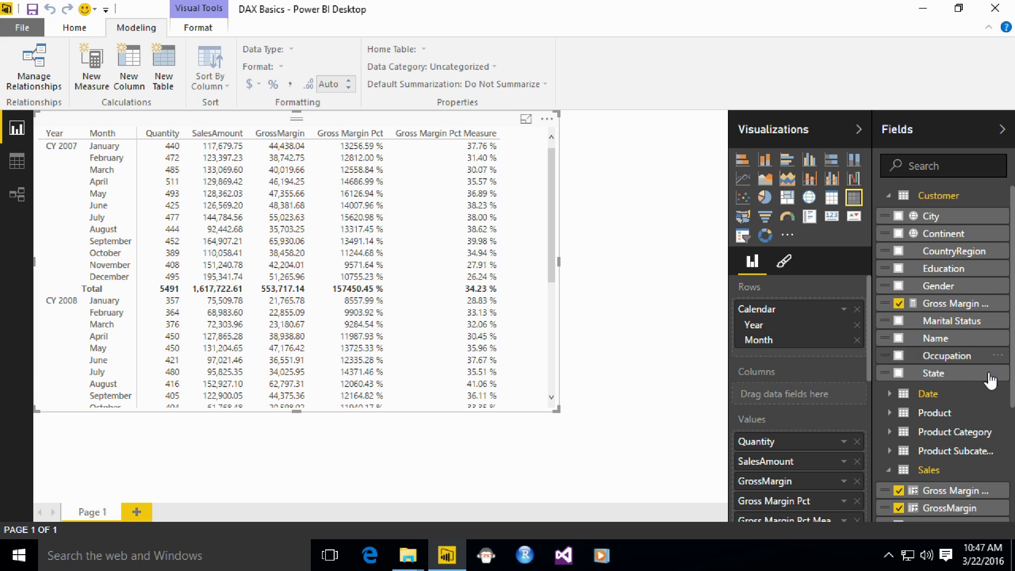
scroll(1014, 369, "down", 1)
left_click_drag(1014, 369, 1008, 494)
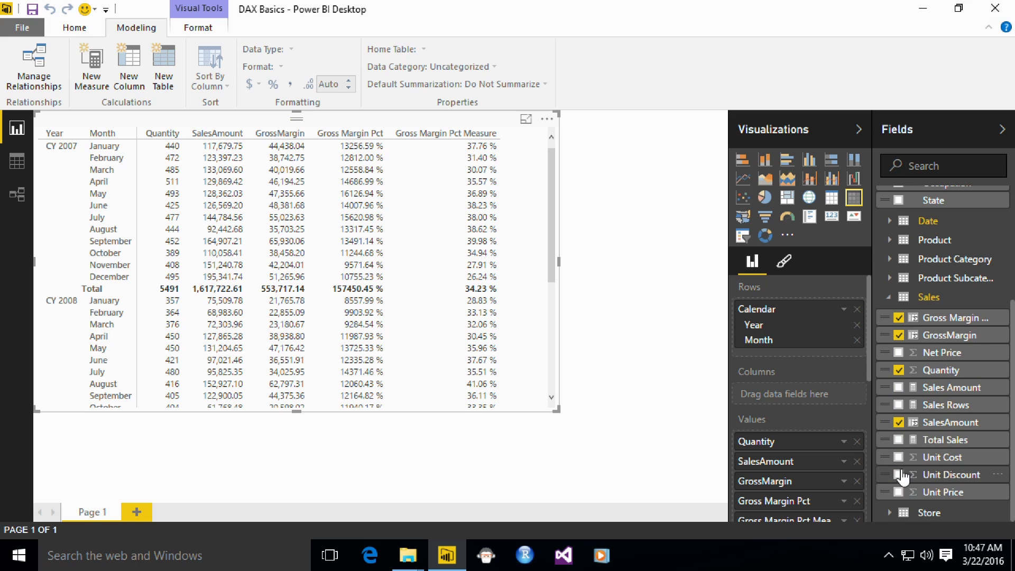
left_click(899, 441)
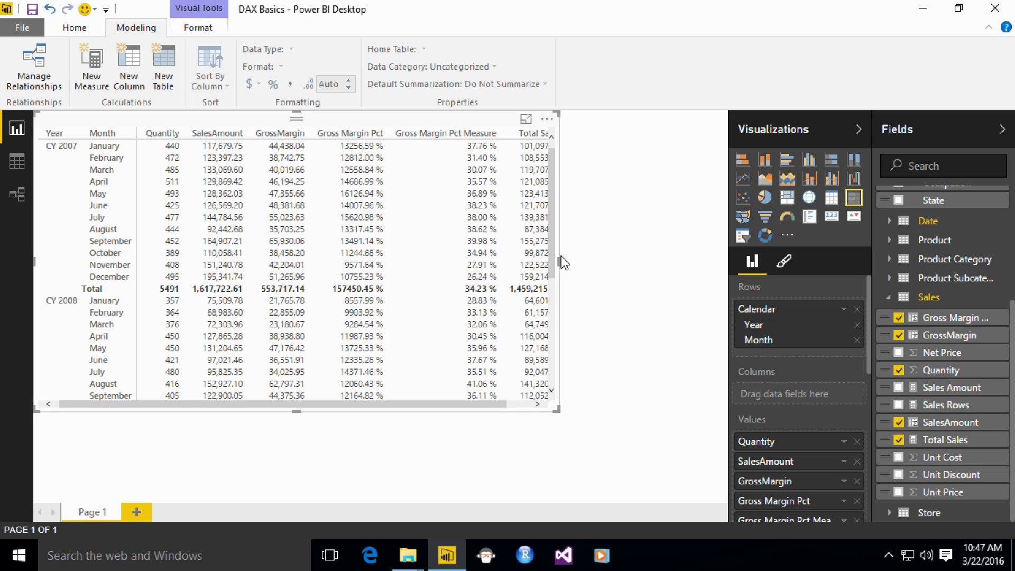
- Widen the matrix so Total Sales shows fully, then return to the Sales data view
left_click_drag(560, 261, 620, 265)
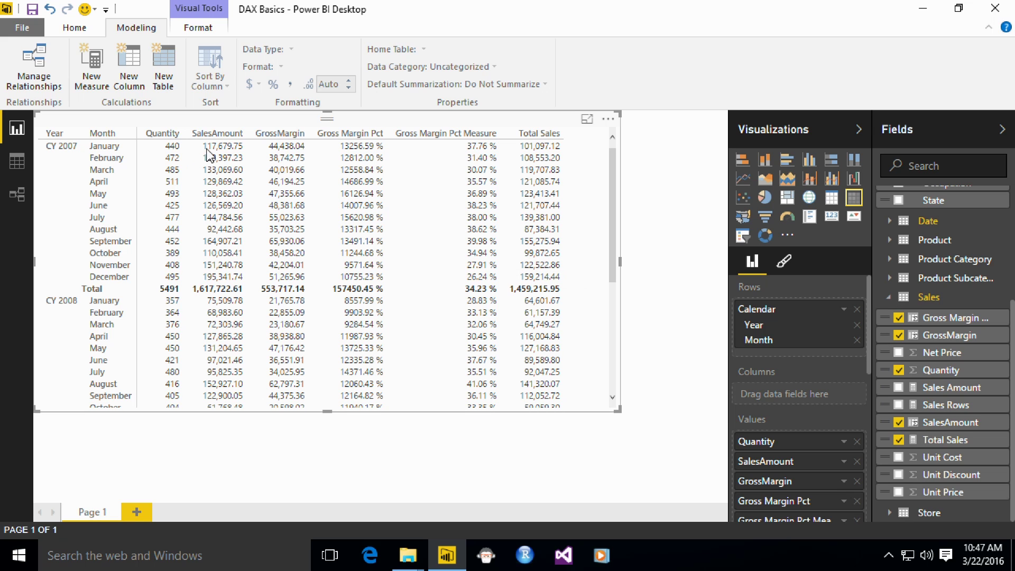
left_click(17, 161)
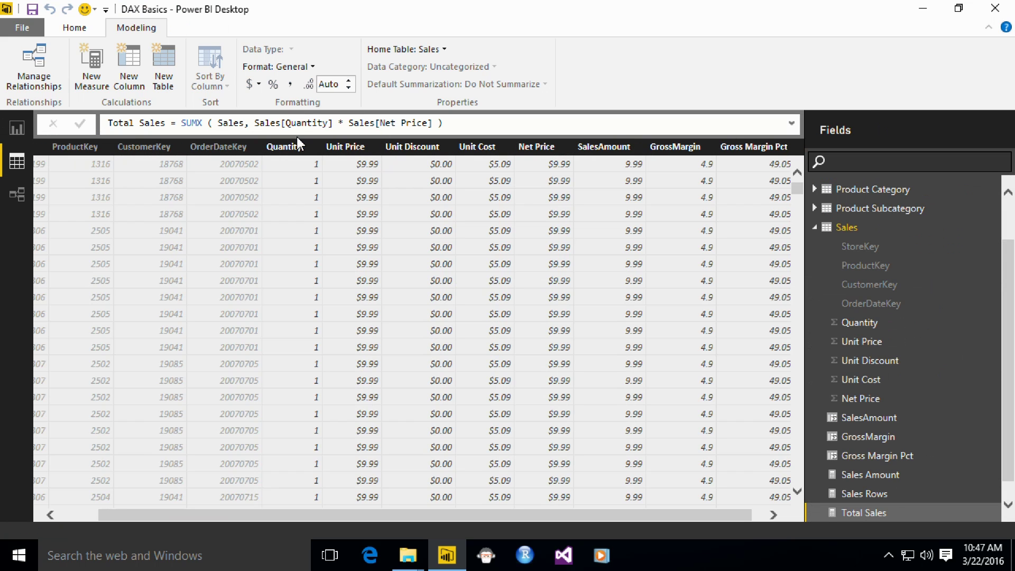
- Inspect the SalesAmount column's formula without changing it
left_click(609, 170)
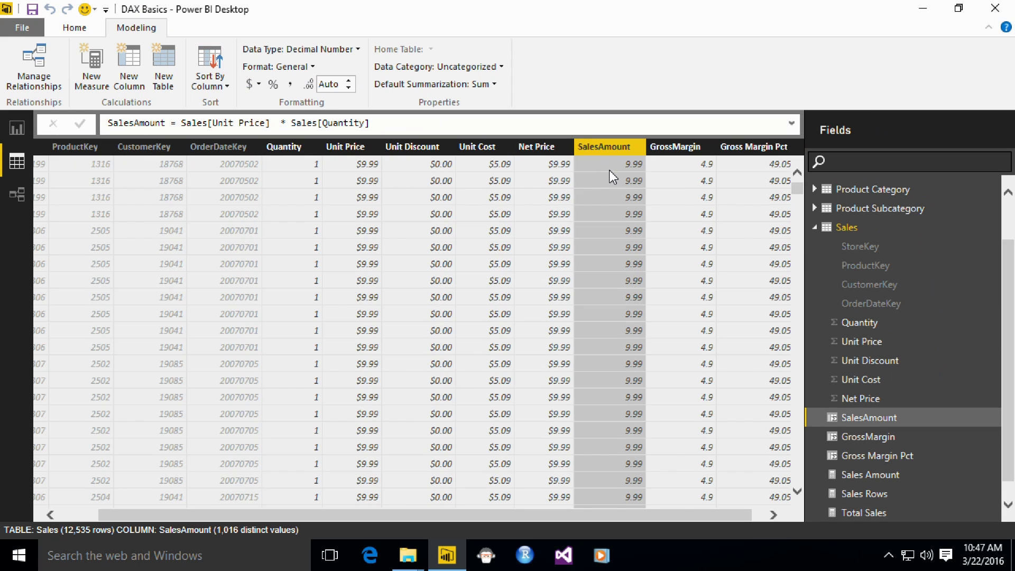
left_click(229, 125)
key("Escape")
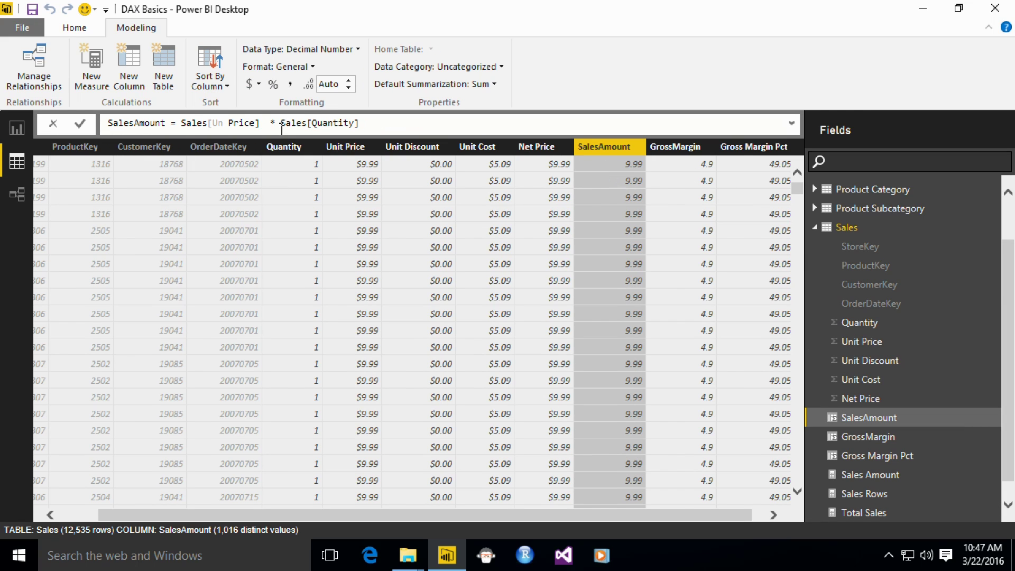
key("Escape")
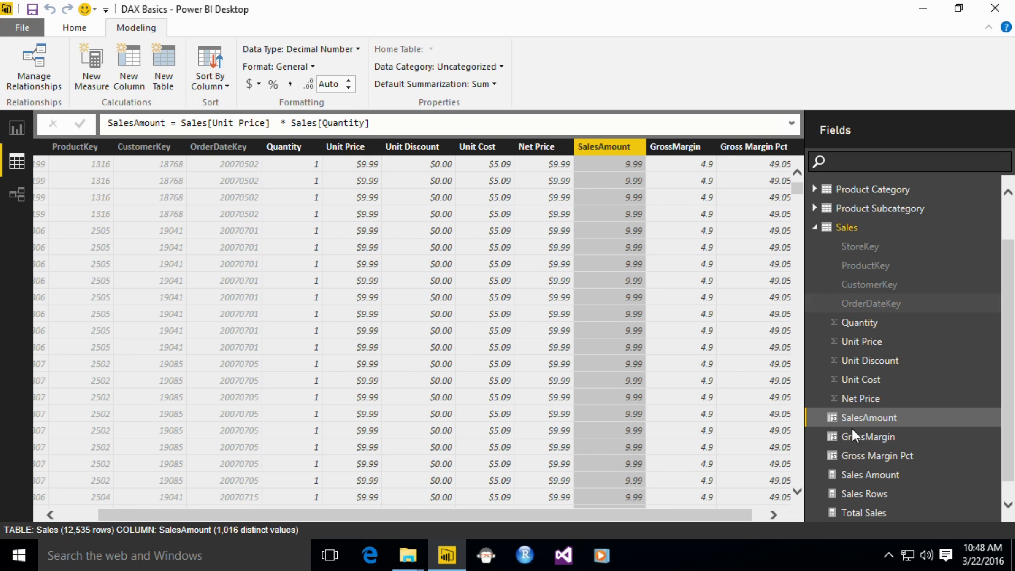
scroll(877, 497, "down", 1)
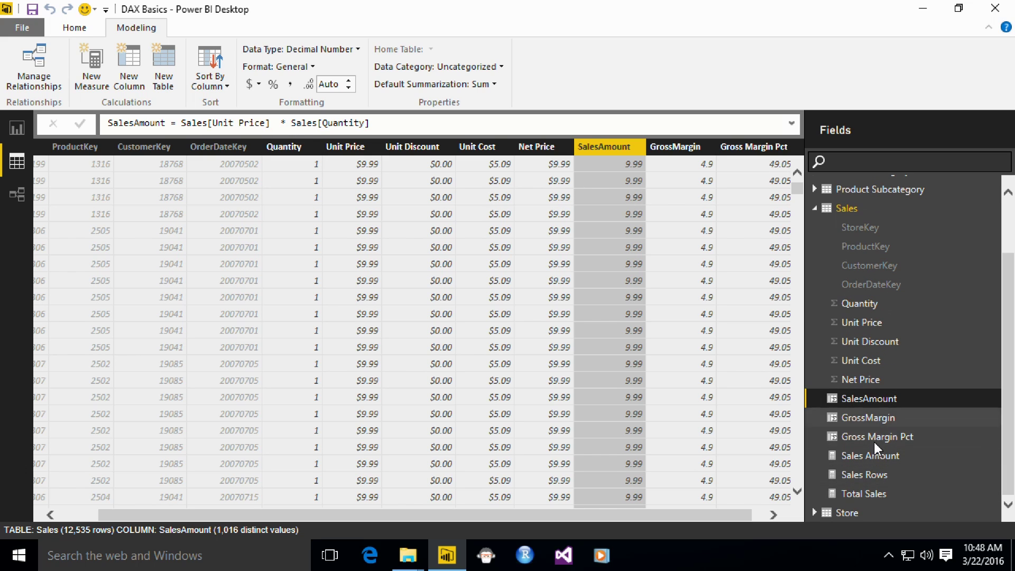
- Change Total Sales to use Sales[Unit Price] instead of Net Price and check the report
right_click(862, 498)
left_click(398, 124)
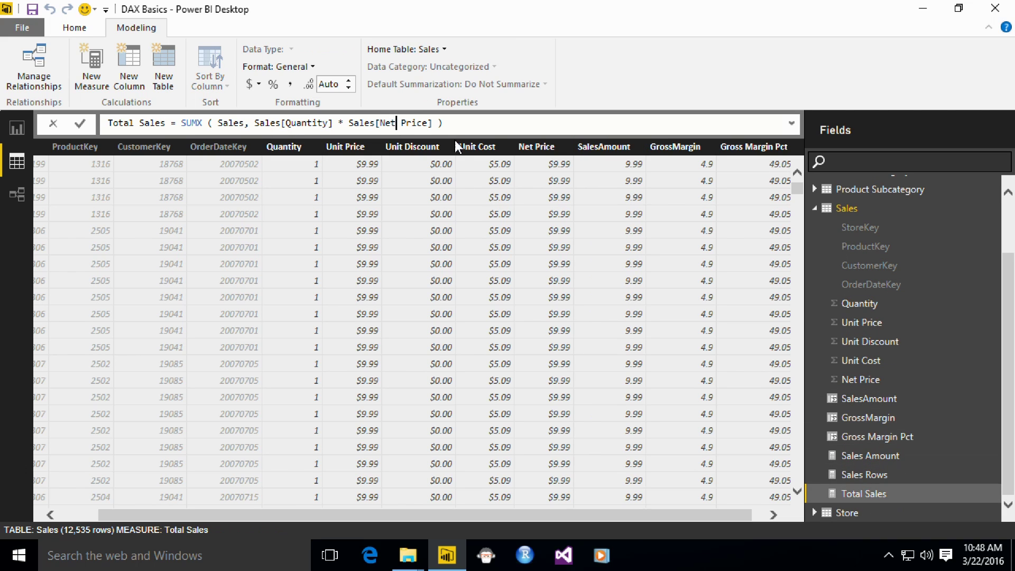
key("BackSpace")
key("BackSpace")
key("BackSpace")
type("Uni")
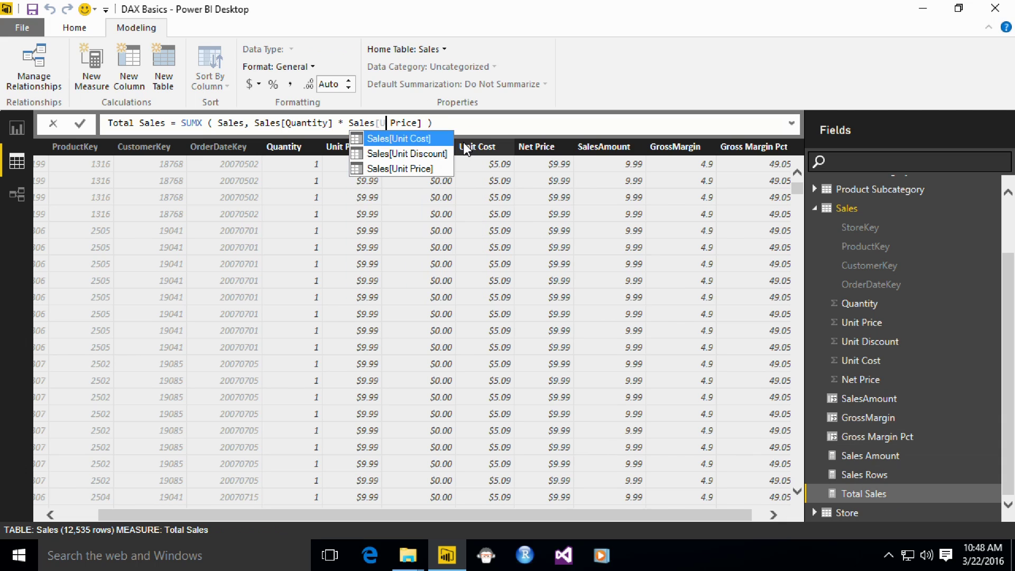
type("t")
key("Down")
key("Down")
key("Tab")
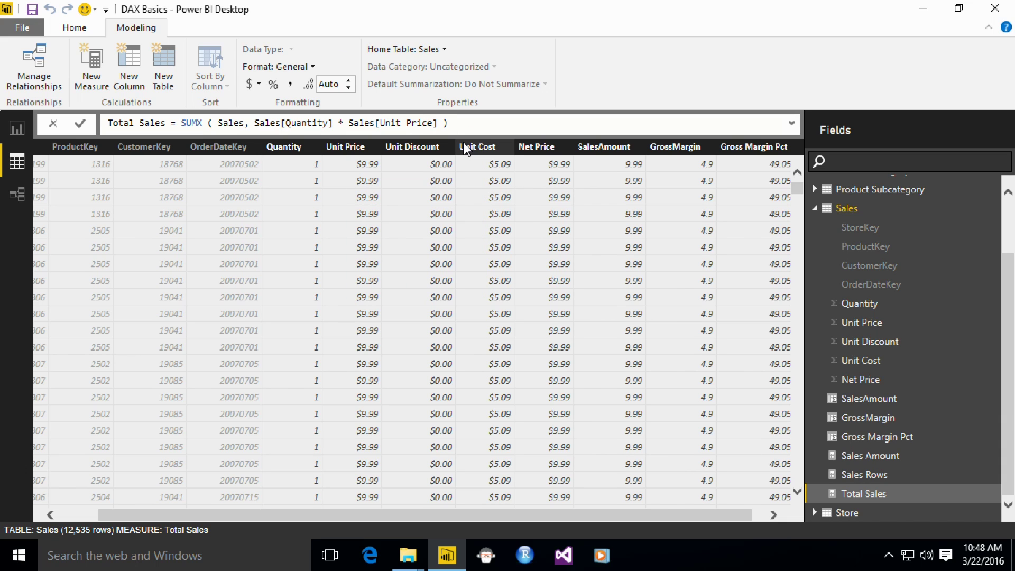
key("Return")
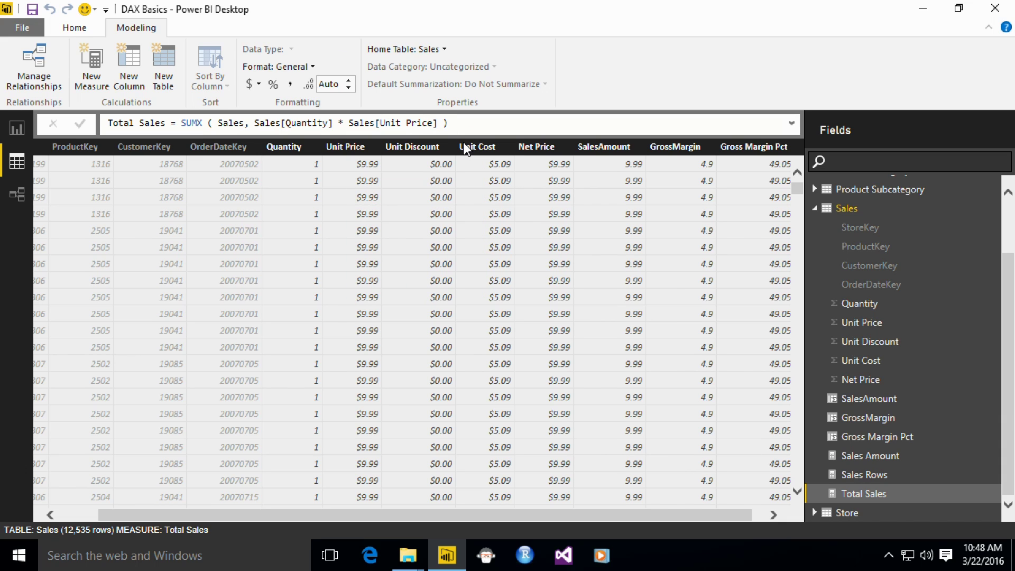
left_click(17, 128)
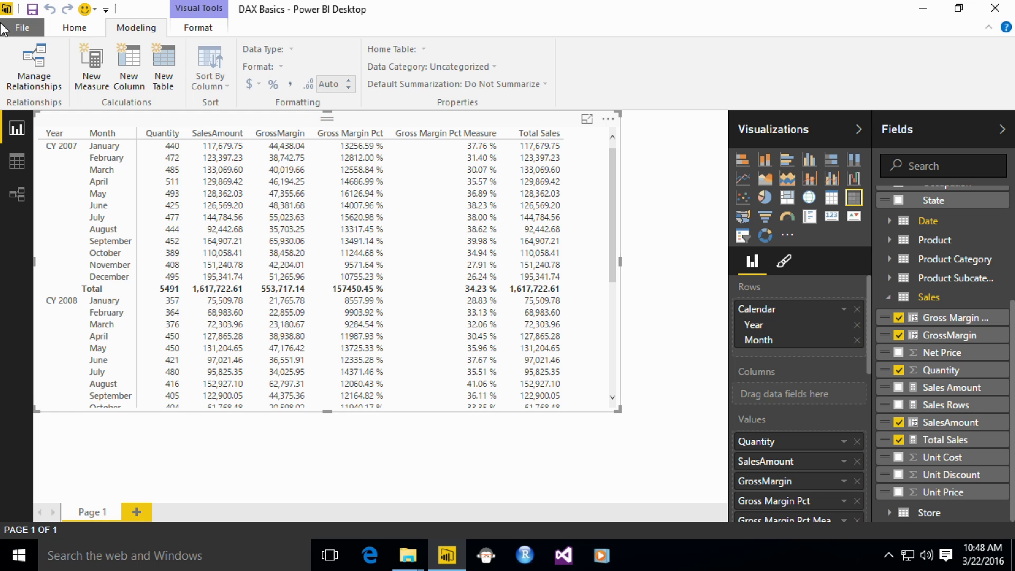
- Show the SalesAmount formula, Sales[Unit Price] * Sales[Quantity], in the Sales data view
left_click(17, 162)
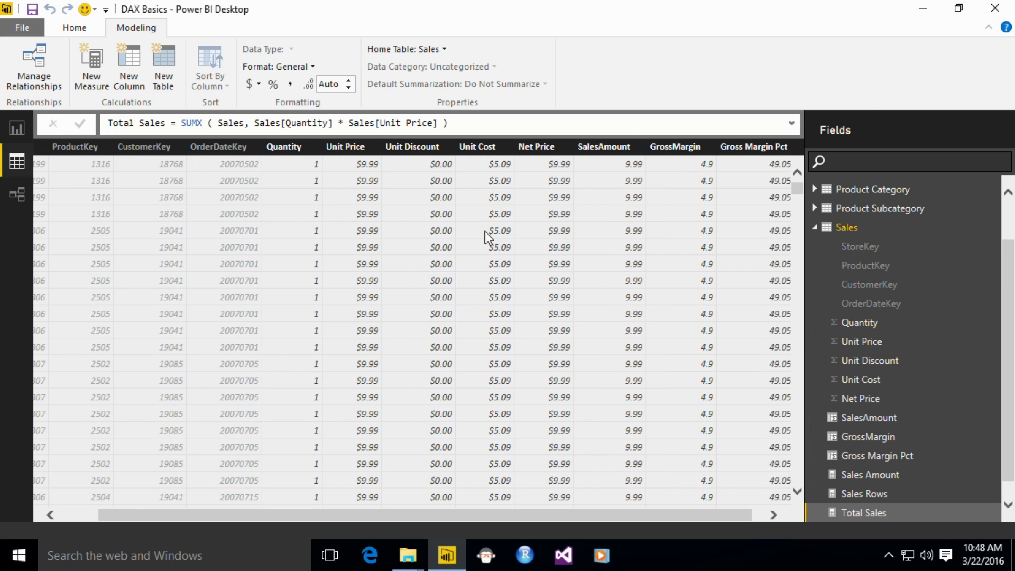
scroll(424, 516, "right", 1)
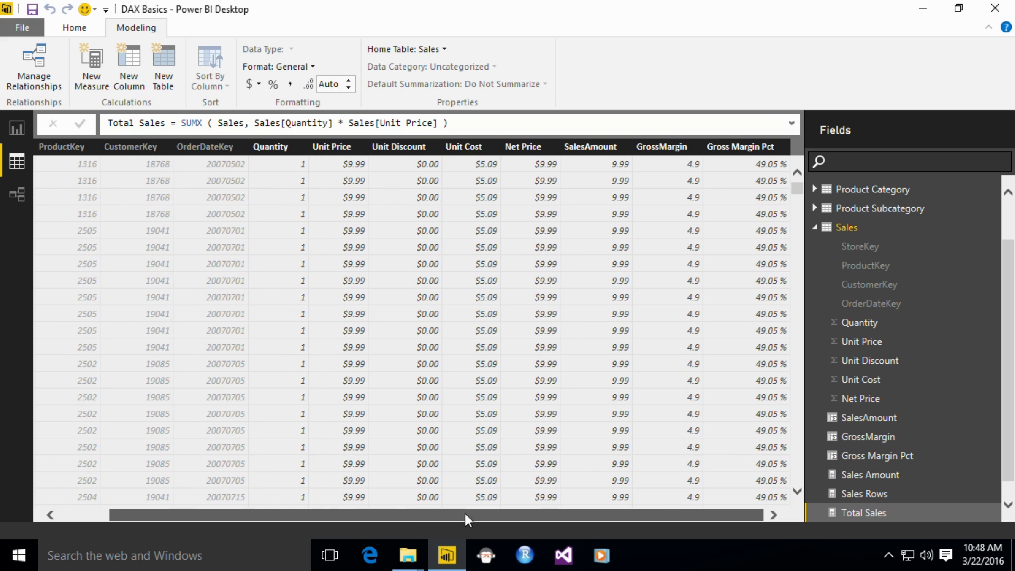
left_click(595, 145)
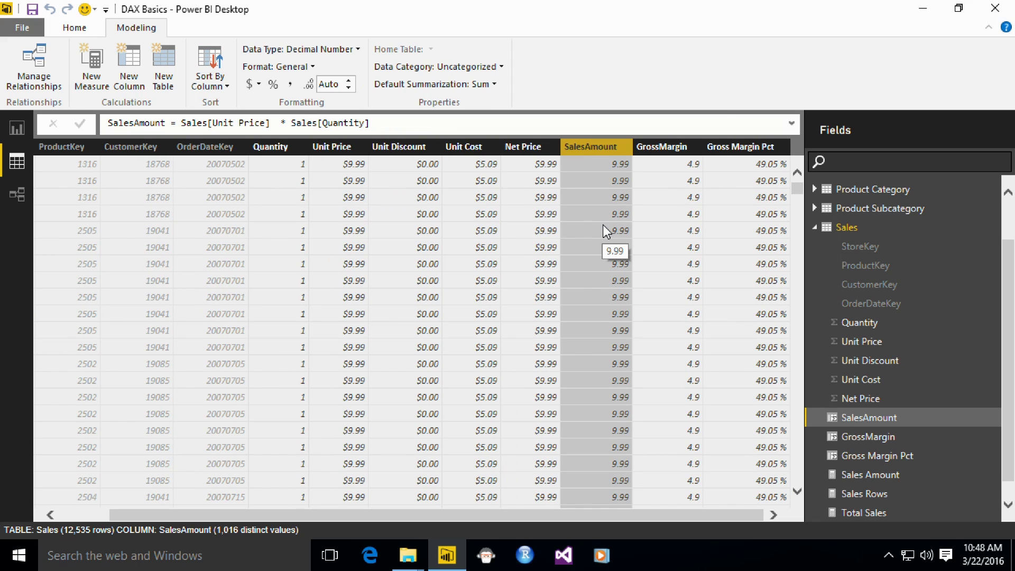